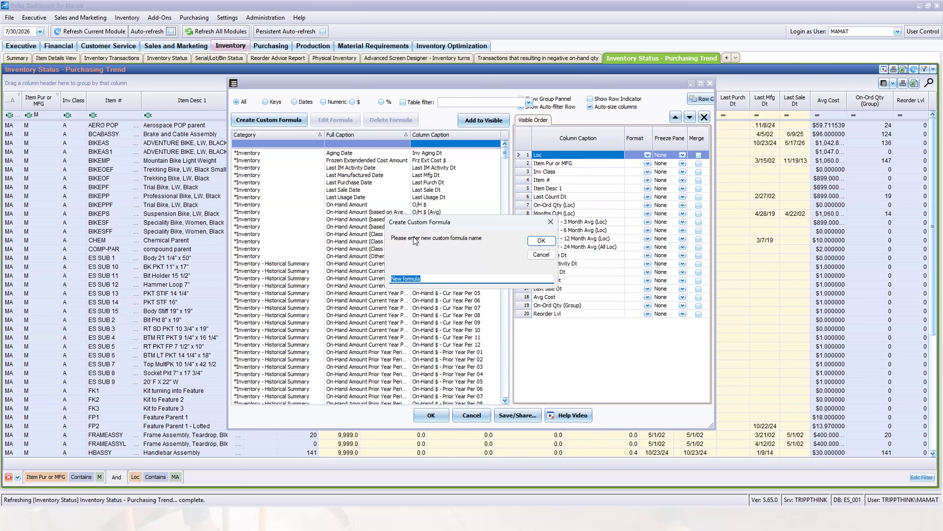
# Create a custom formula named Usage Trend that subtracts Usage Qty - 24 Month Avg (All Loc) from Usage Qty - 12 Month Avg (Loc)
pyautogui.write('Usage Trend')
pyautogui.click(545, 241)
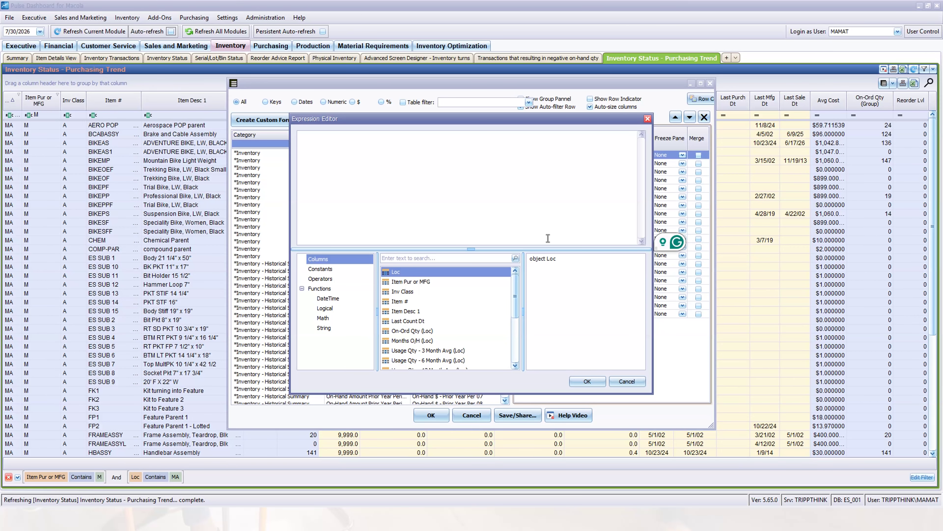
pyautogui.moveTo(519, 294); pyautogui.dragTo(512, 322)
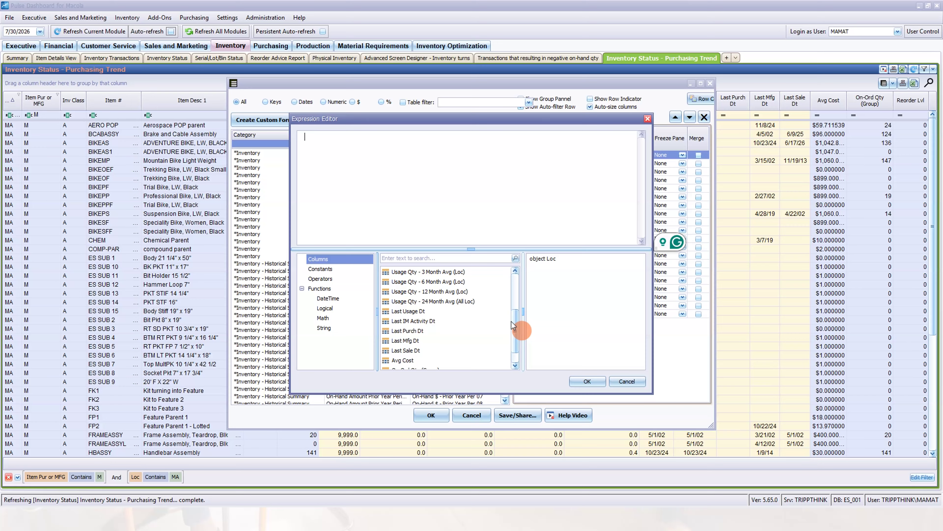
pyautogui.doubleClick(453, 292)
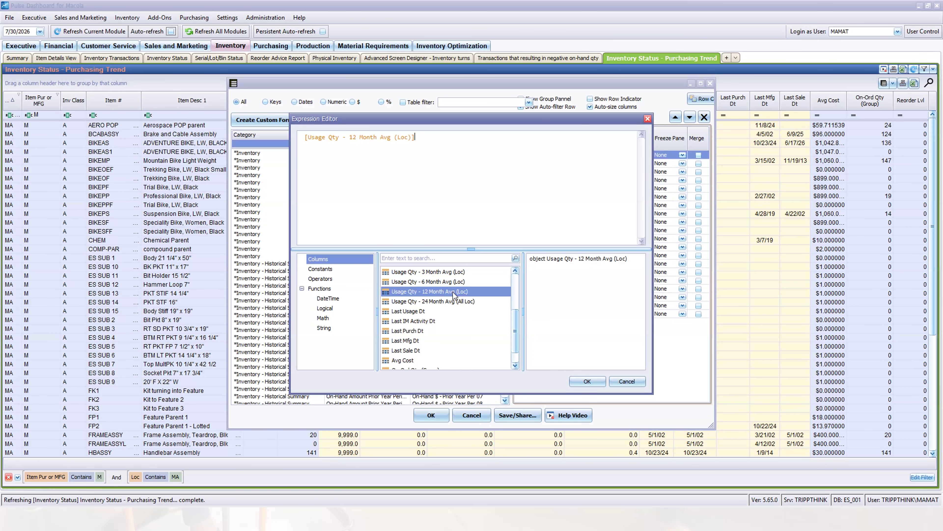
pyautogui.write('-')
pyautogui.doubleClick(446, 300)
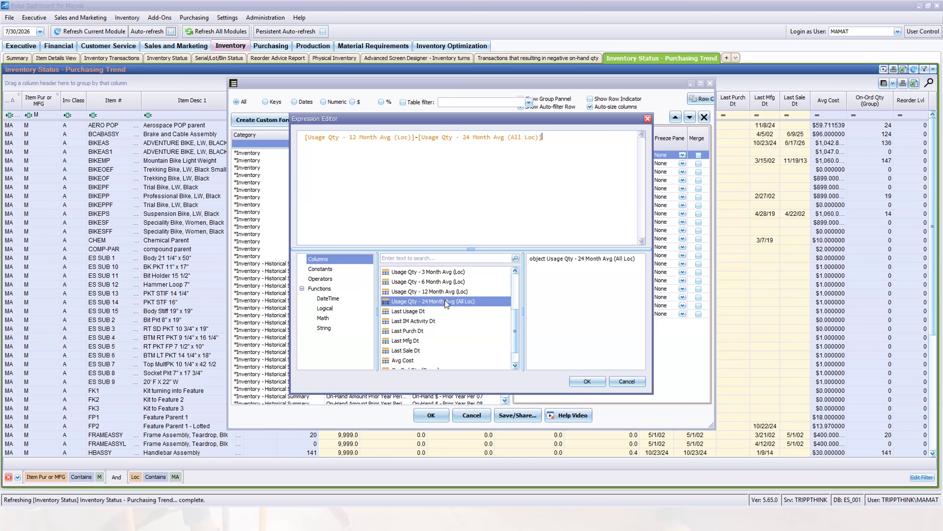
pyautogui.click(588, 381)
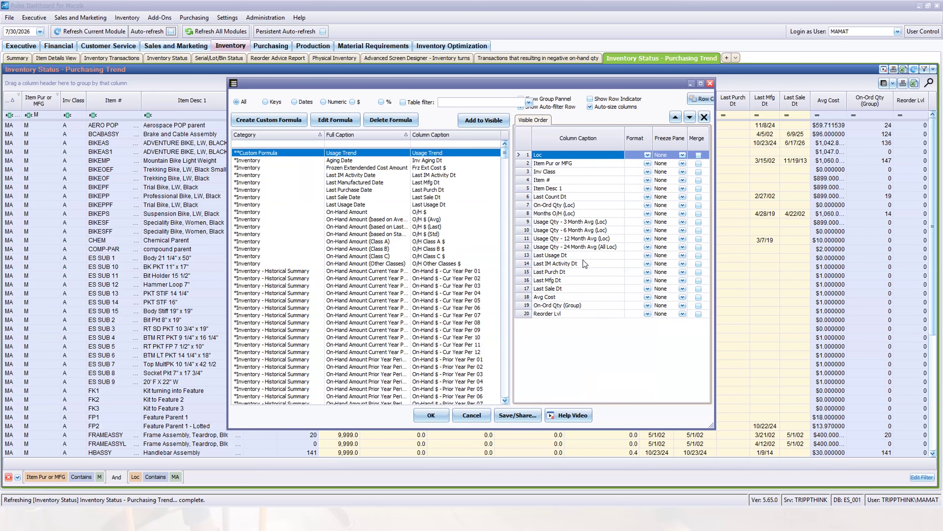
# Add Usage Trend to the visible columns directly after Usage Qty - 24 Month Avg (All Loc) and apply the layout to the grid
pyautogui.click(584, 247)
pyautogui.doubleClick(366, 153)
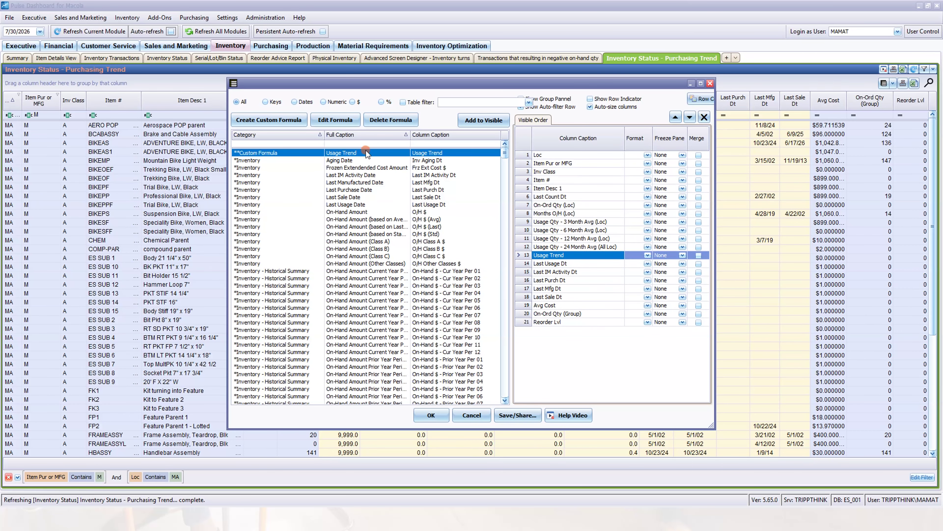
pyautogui.click(431, 415)
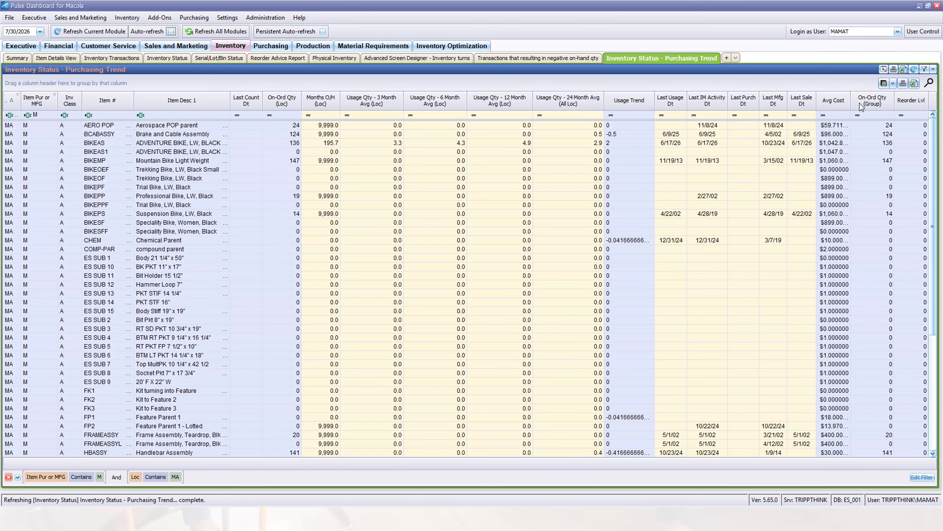
# Edit the Usage Trend formula so the subtraction becomes the first argument of an IIF function, tested as <0
pyautogui.click(883, 84)
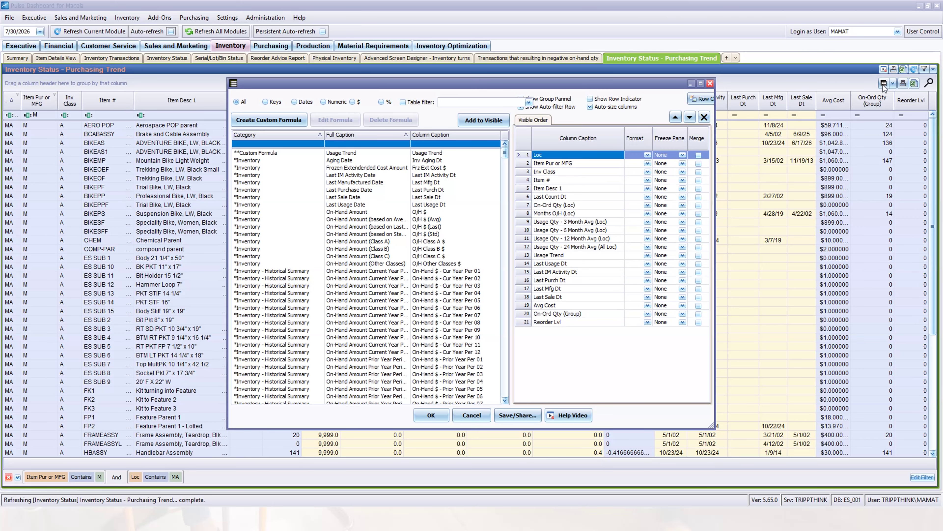
pyautogui.click(271, 152)
pyautogui.click(334, 119)
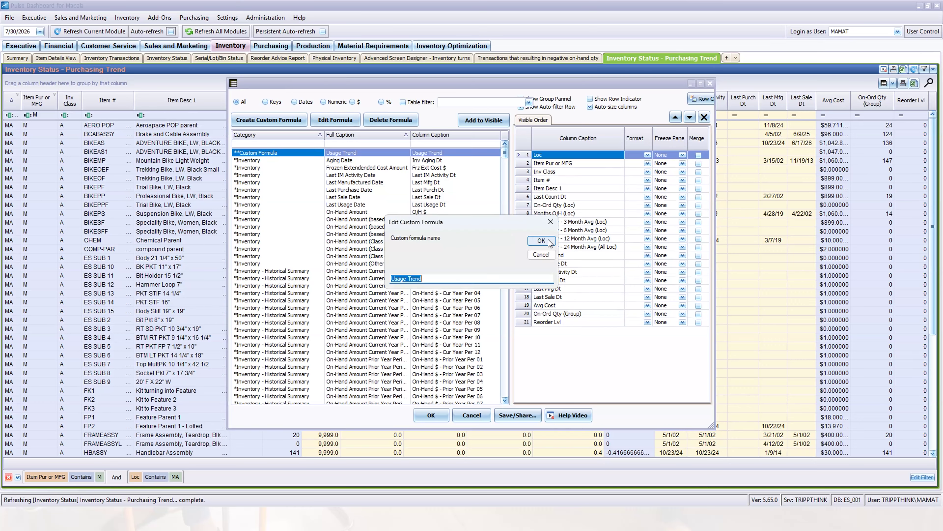
pyautogui.click(548, 242)
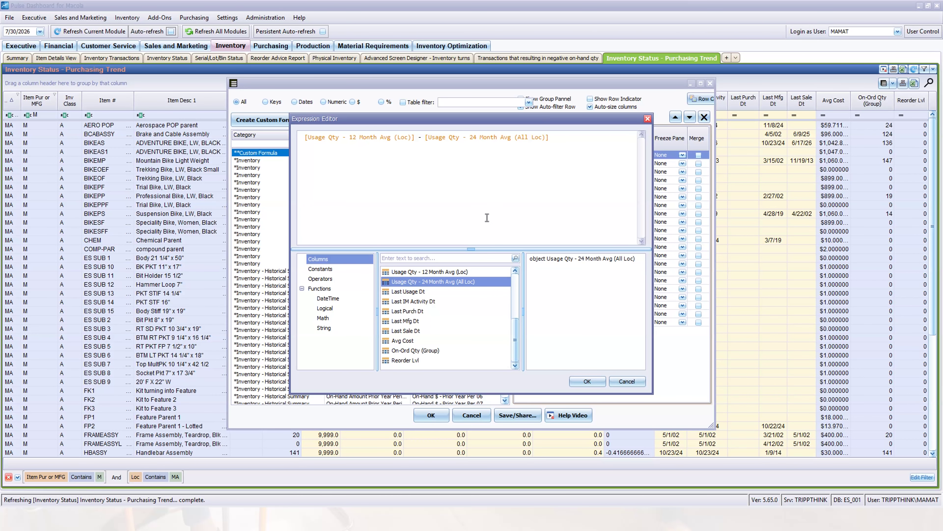
pyautogui.click(307, 137)
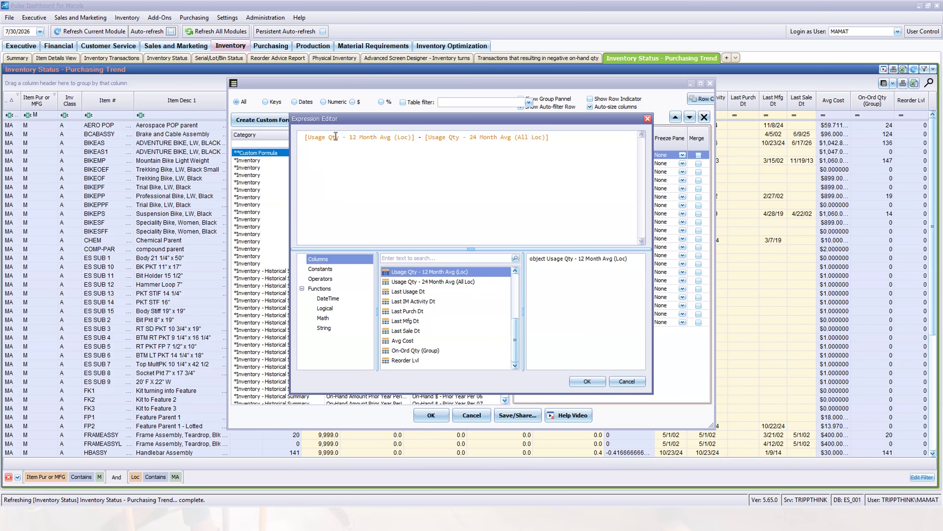
pyautogui.write('IIF')
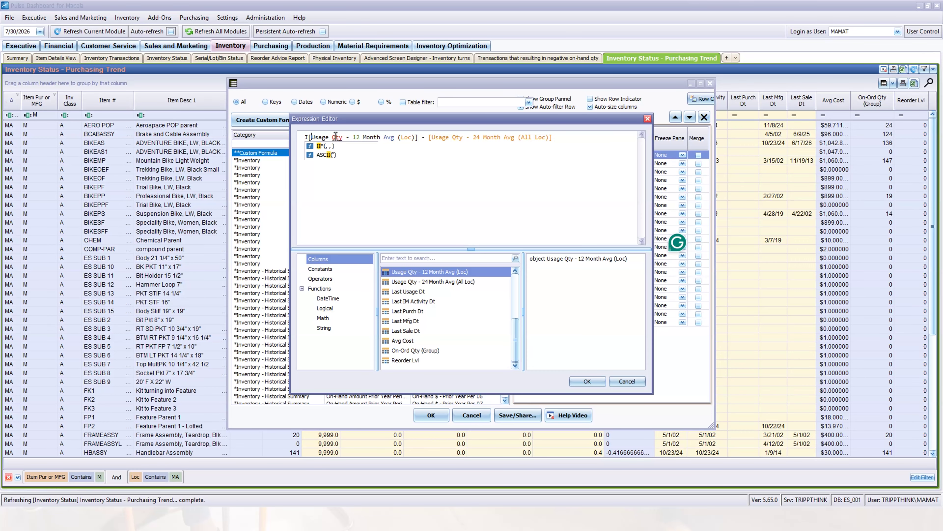
pyautogui.write('()')
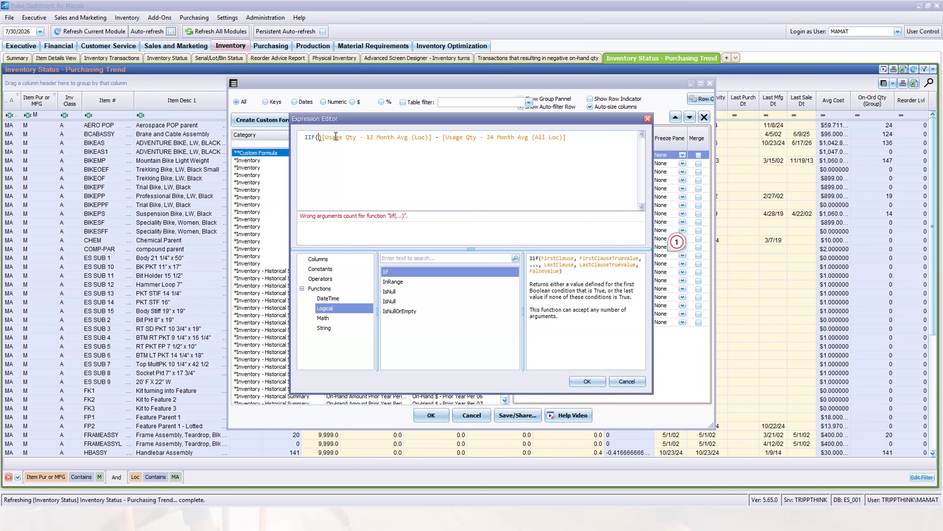
pyautogui.press('Delete')
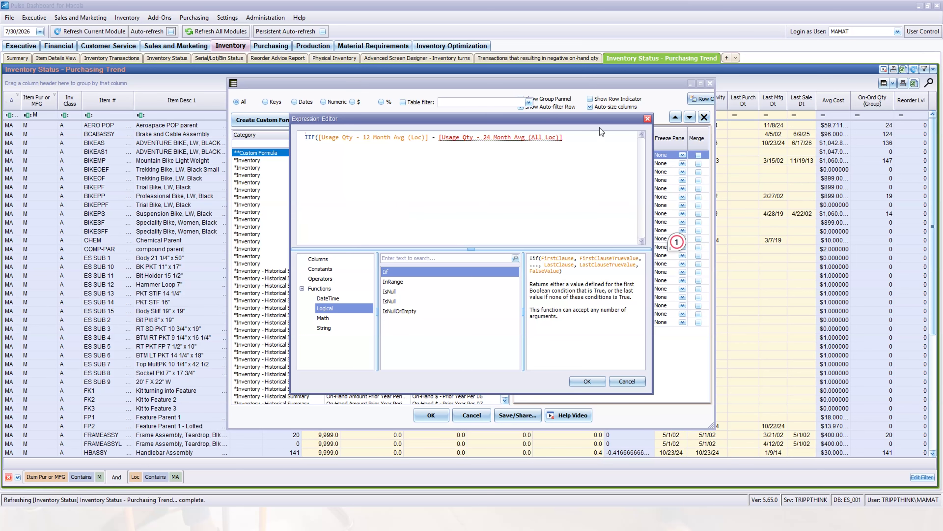
pyautogui.click(571, 137)
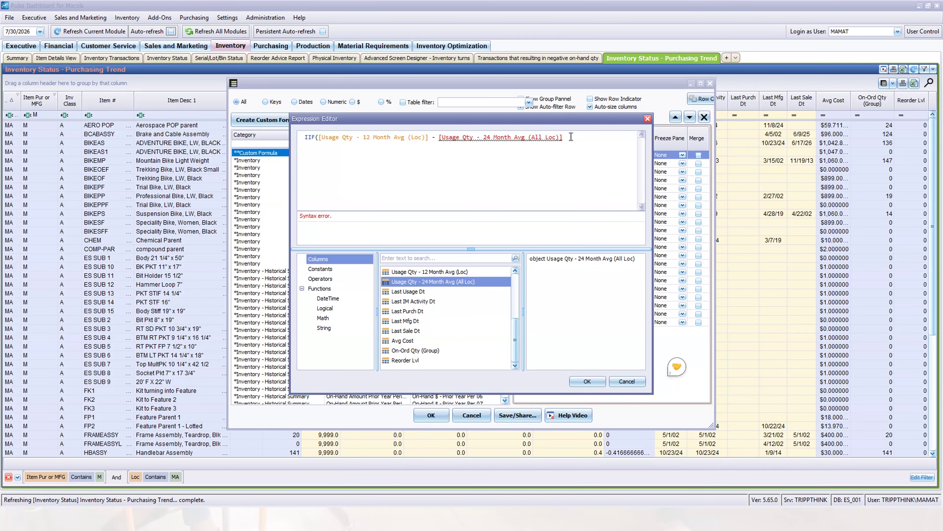
pyautogui.write('<0')
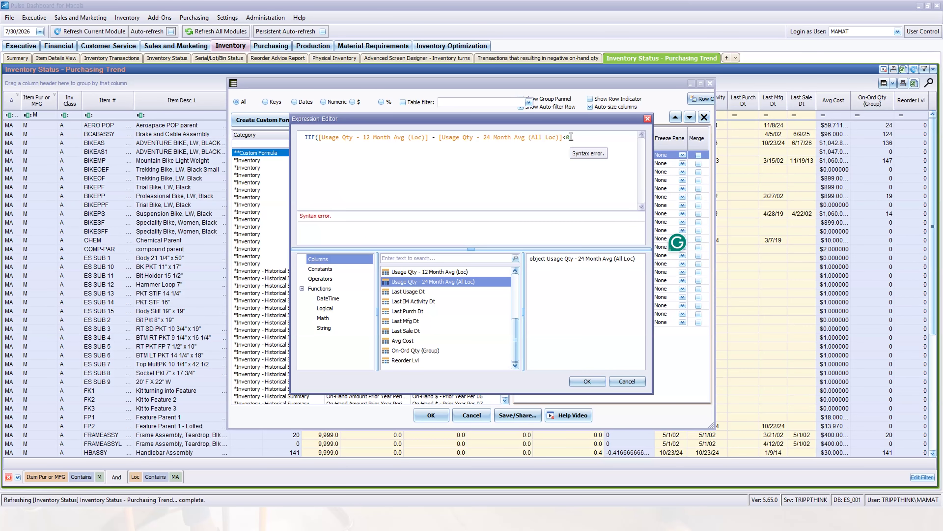
# Complete the IIF with 'Downward' as the true result and 'Upward' as the false result, and apply the formula to the grid
pyautogui.write(", 'Dowar")
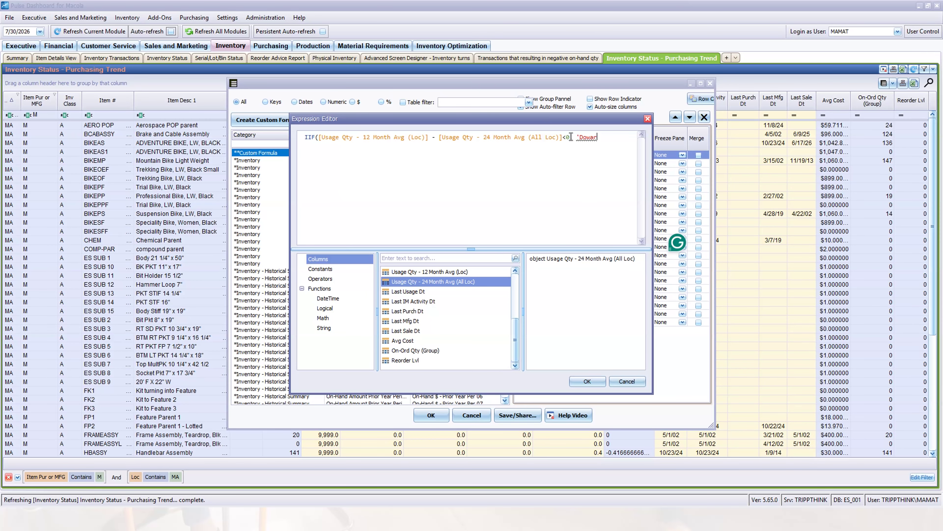
pyautogui.press('BackSpace')
pyautogui.press('BackSpace')
pyautogui.write("nward', 'Upwa")
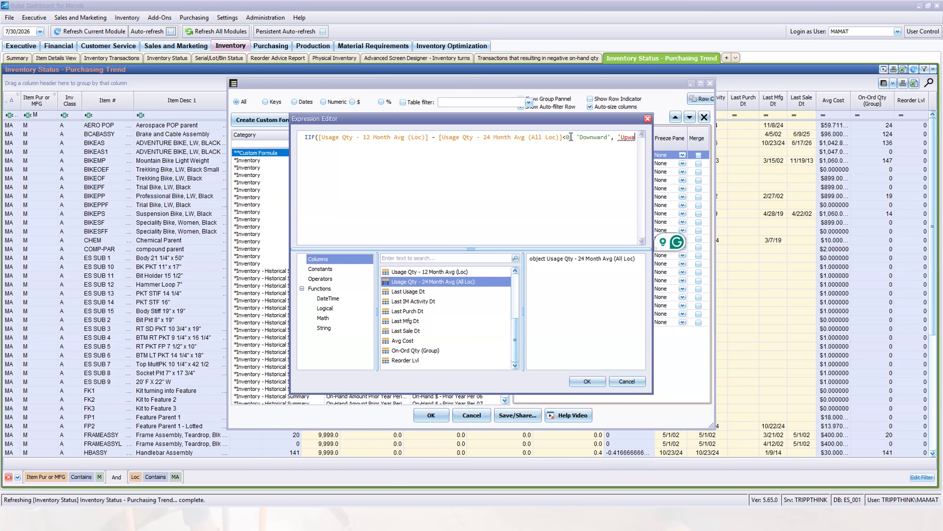
pyautogui.write("rd'")
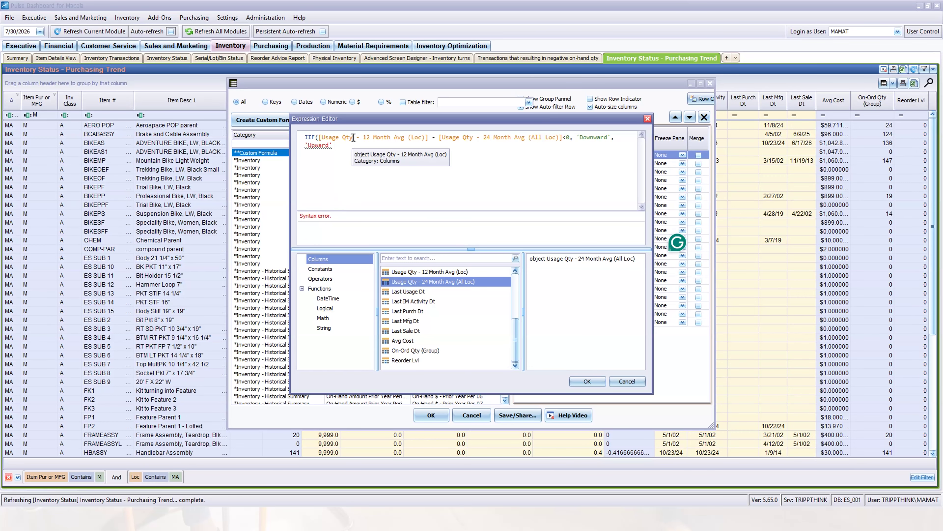
pyautogui.moveTo(313, 138)
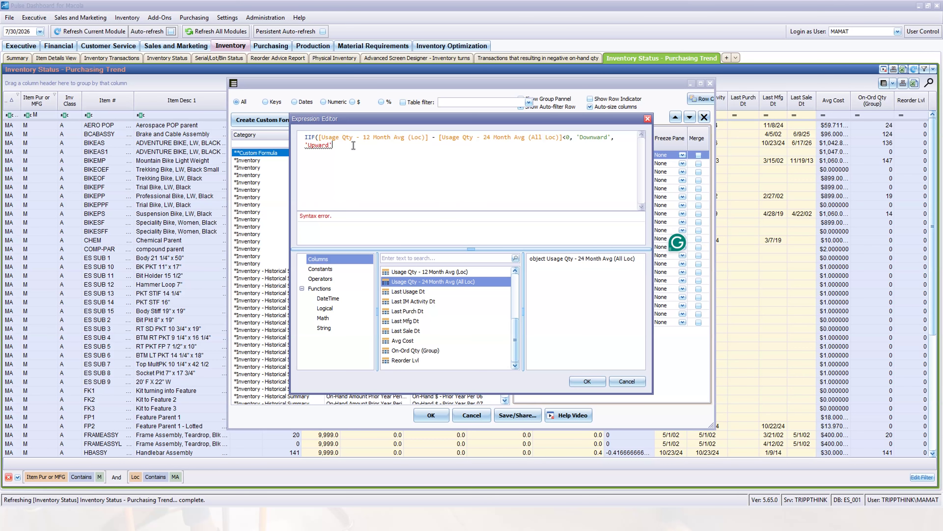
pyautogui.write(')')
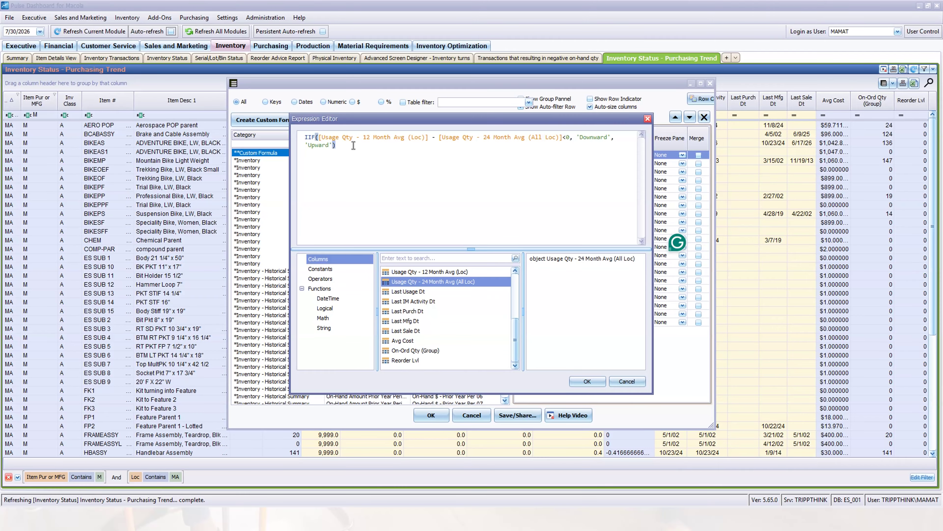
pyautogui.click(601, 380)
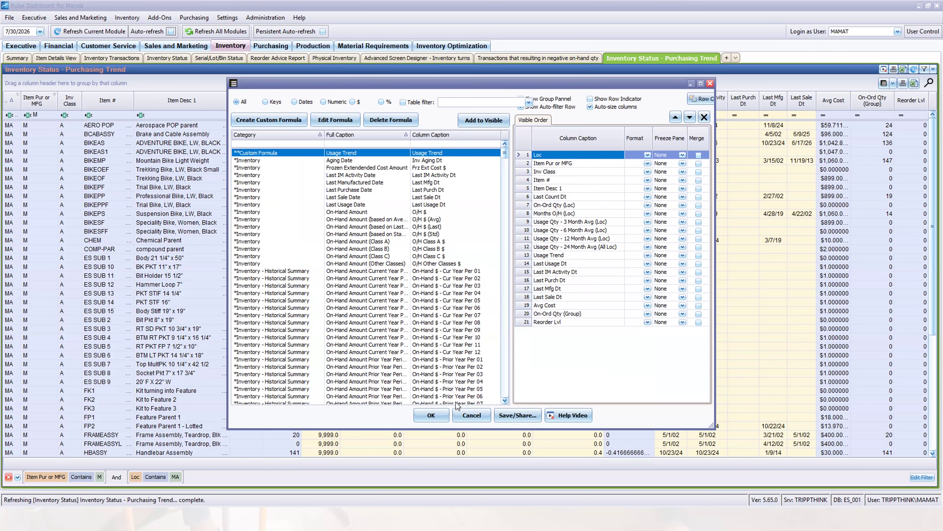
pyautogui.click(432, 415)
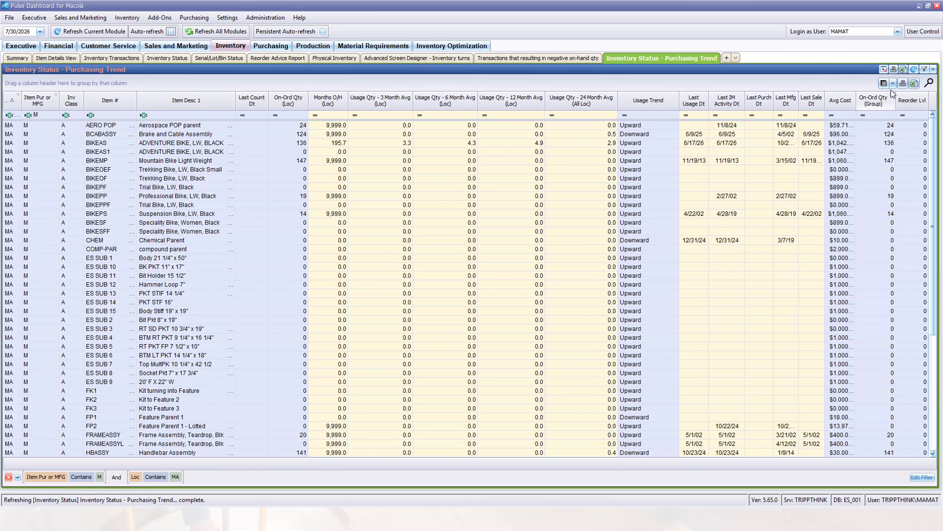
# Reopen the Usage Trend formula and replace the 'Upward' result with a nested copy of the whole Iif expression
pyautogui.click(884, 83)
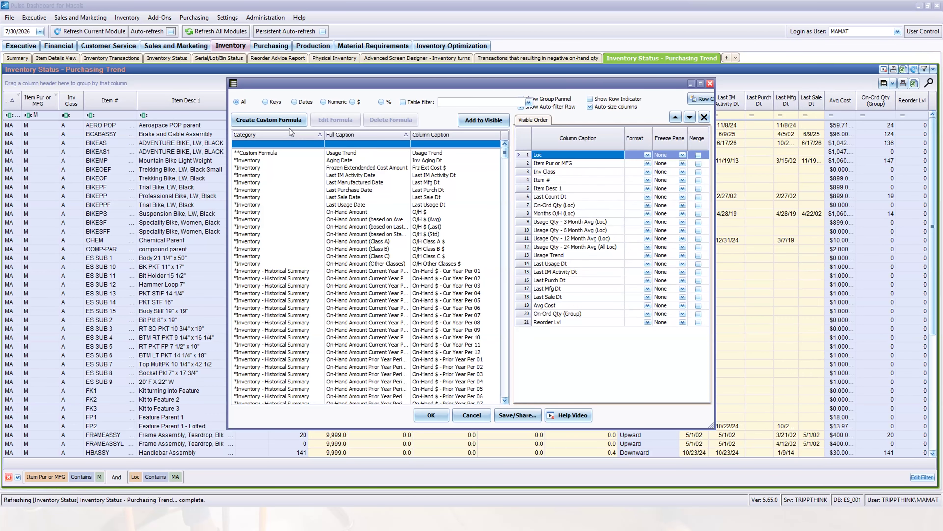
pyautogui.click(329, 153)
pyautogui.click(335, 120)
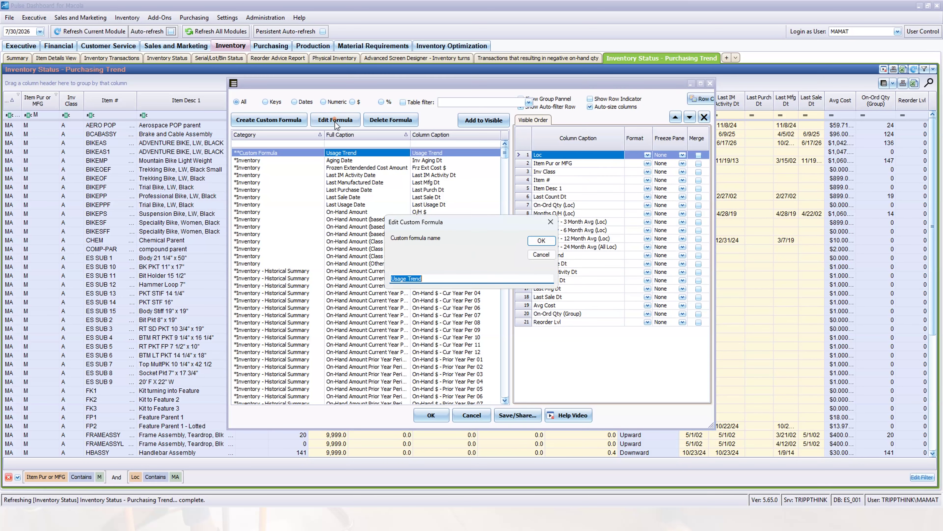
pyautogui.click(542, 241)
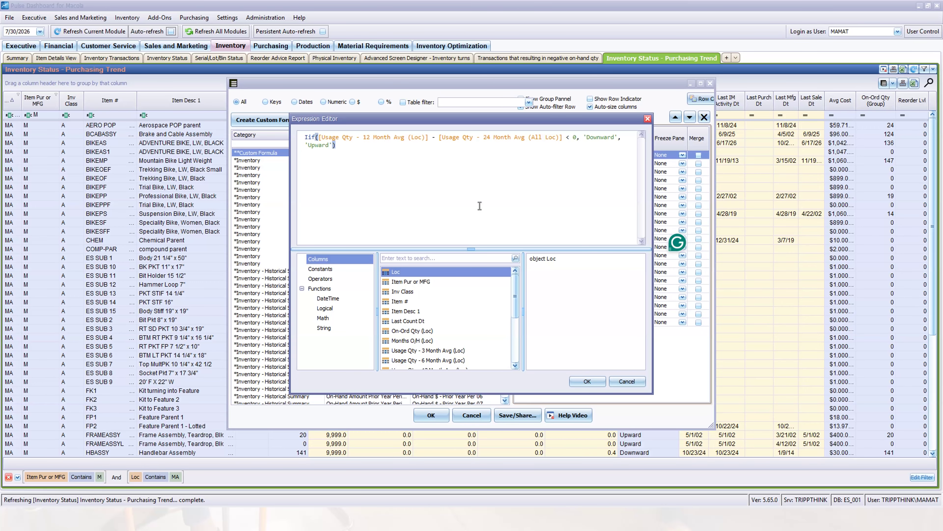
pyautogui.moveTo(336, 145); pyautogui.dragTo(303, 149)
pyautogui.write("Iif([Usage Qty - 12 Month Avg (Loc)] - [Usage Qty - 24 Month Avg (All Loc)] < 0, 'Downward', 'Upward')")
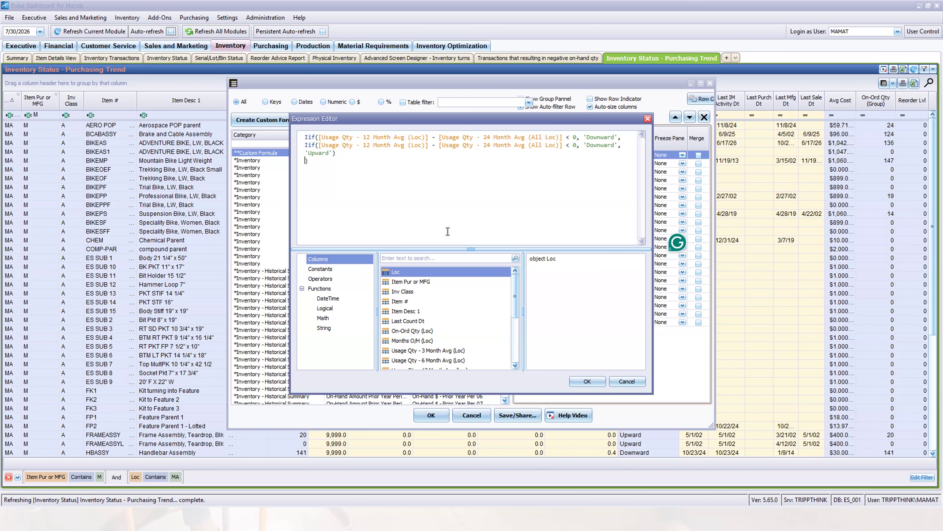
# Change the nested Iif to test > 0 with 'Upward' as true result and 'Unchanged' as false result, and apply it to the grid
pyautogui.click(567, 148)
pyautogui.press('BackSpace')
pyautogui.write('>')
pyautogui.doubleClick(602, 145)
pyautogui.write('Upd')
pyautogui.write('d')
pyautogui.doubleClick(322, 153)
pyautogui.write('Unch')
pyautogui.click(587, 381)
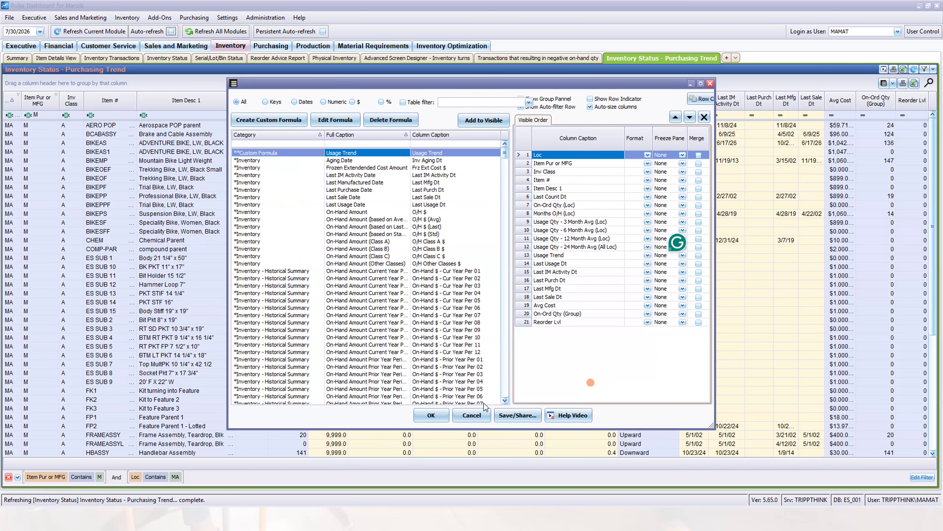
pyautogui.press('Return')
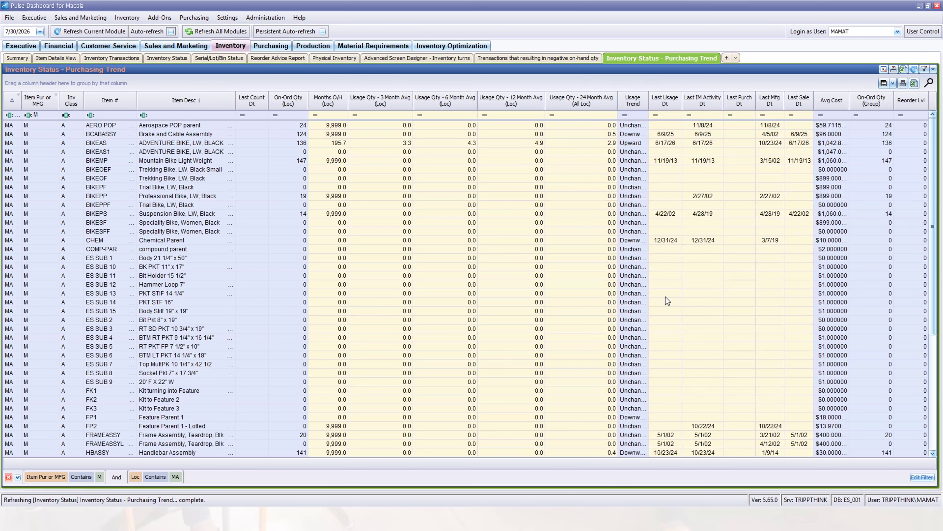
# Widen the Usage Trend column and filter it to show only Downward items
pyautogui.moveTo(650, 101); pyautogui.dragTo(675, 102)
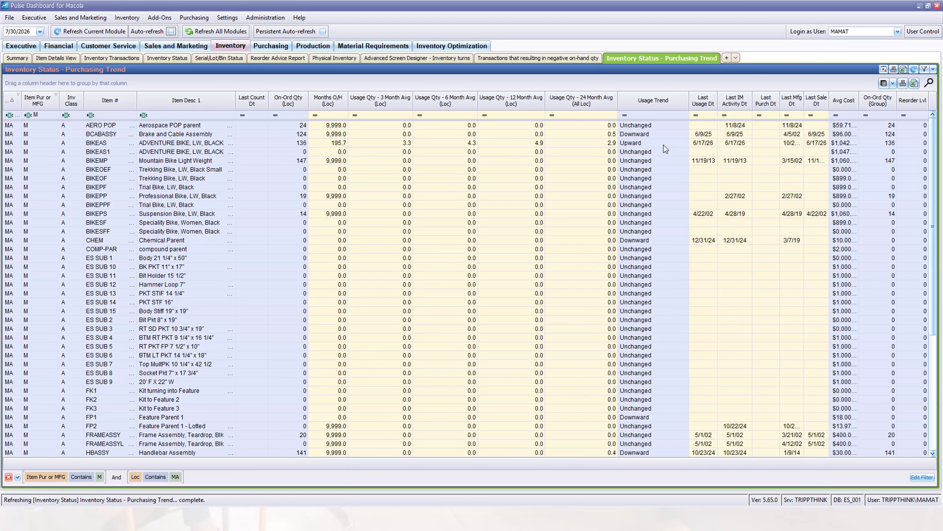
pyautogui.click(686, 95)
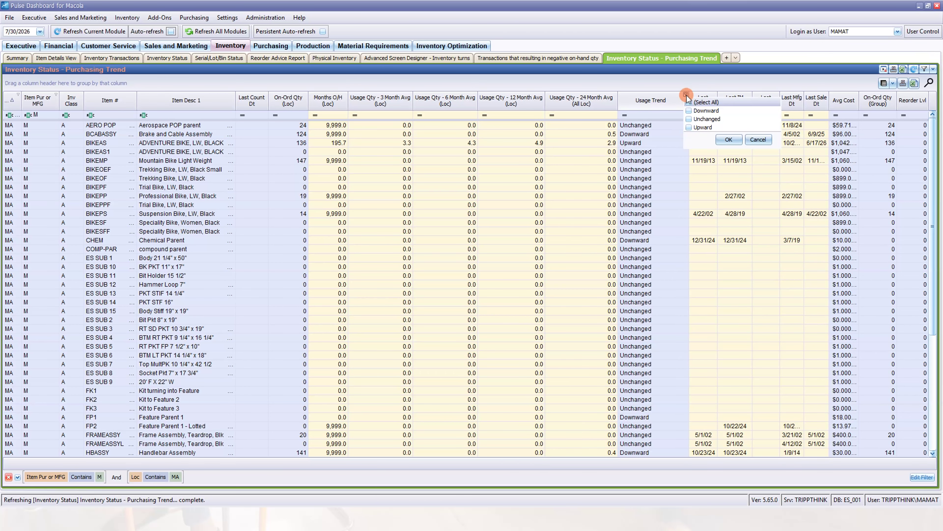
pyautogui.click(689, 111)
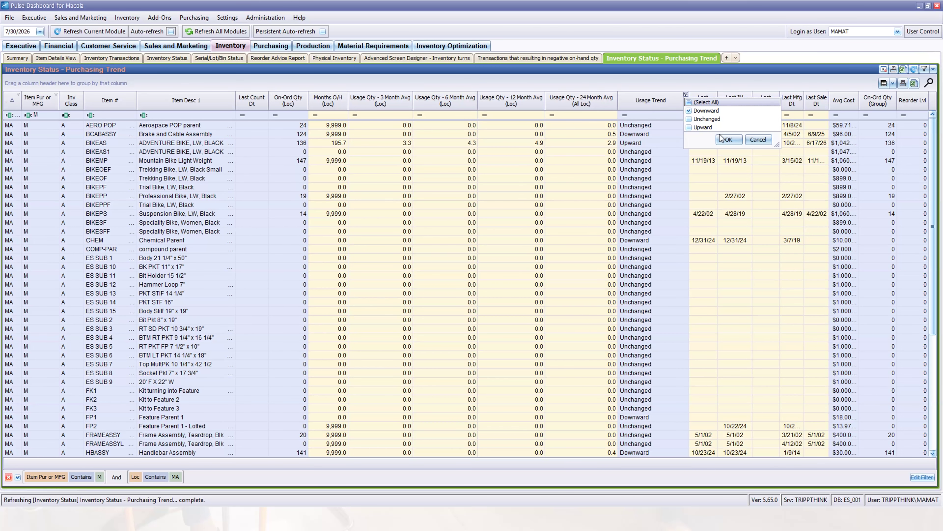
pyautogui.click(728, 139)
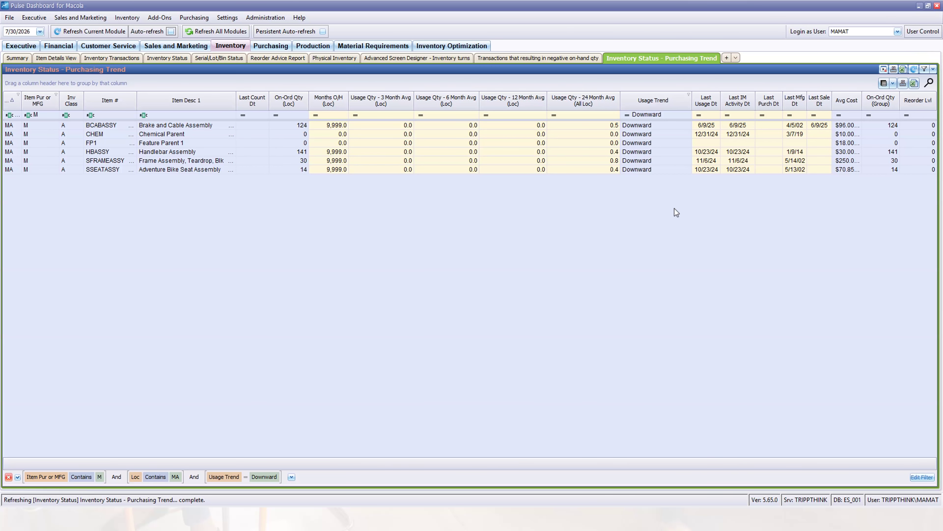